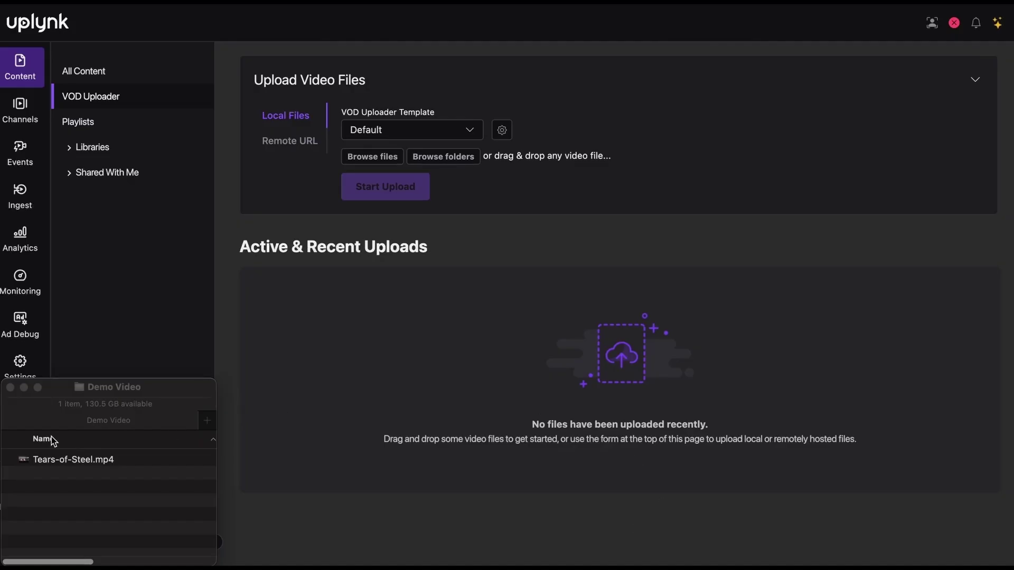
Queue Tears-of-Steel.mp4 in the VOD Uploader and start its upload.
mouse_move(53, 461)
mouse_down()
mouse_move(516, 352)
mouse_move(545, 331)
mouse_up()
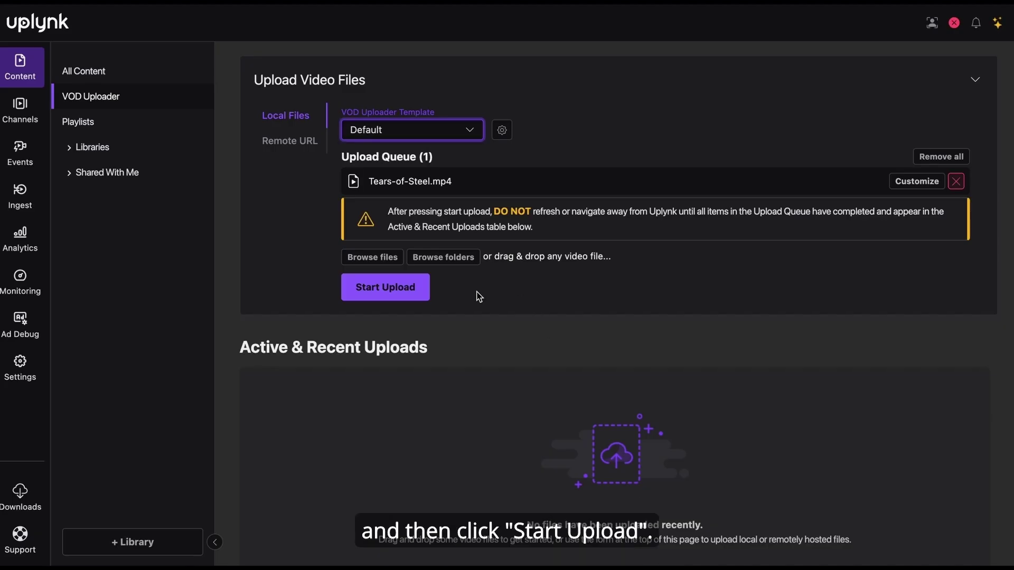
click(384, 288)
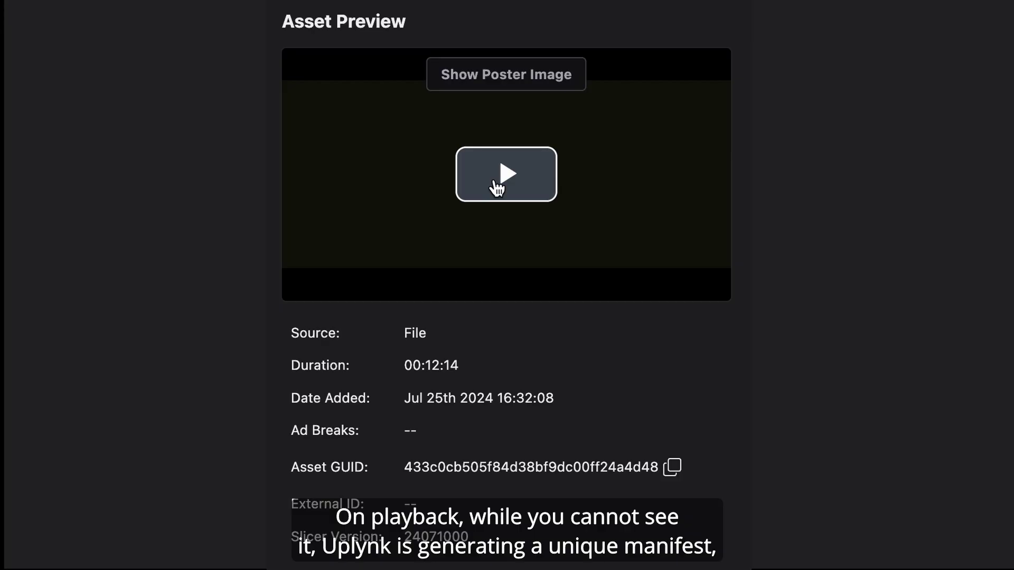
Play the Tears-of-Steel video (00:12:14) in Asset Preview.
click(497, 187)
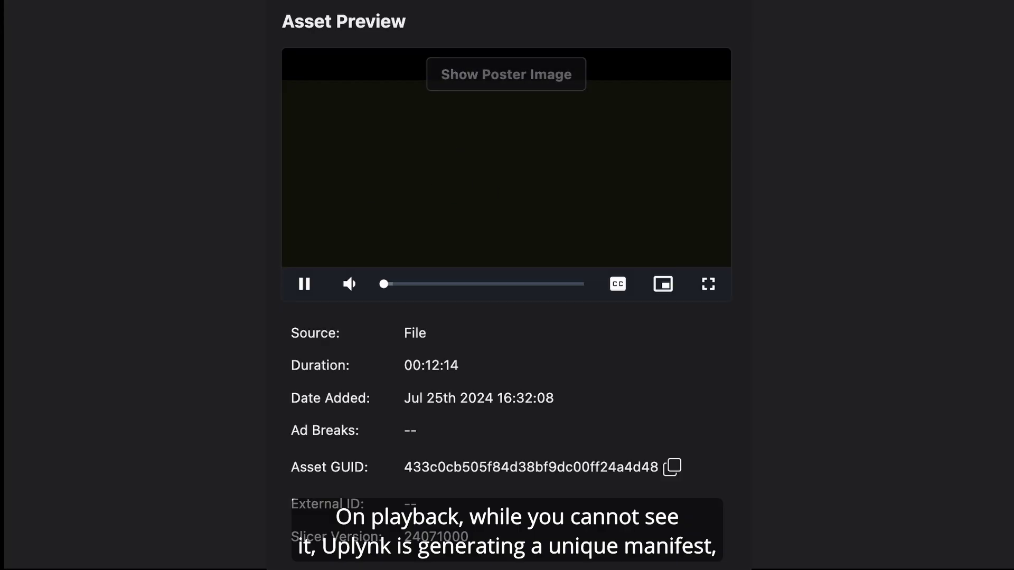